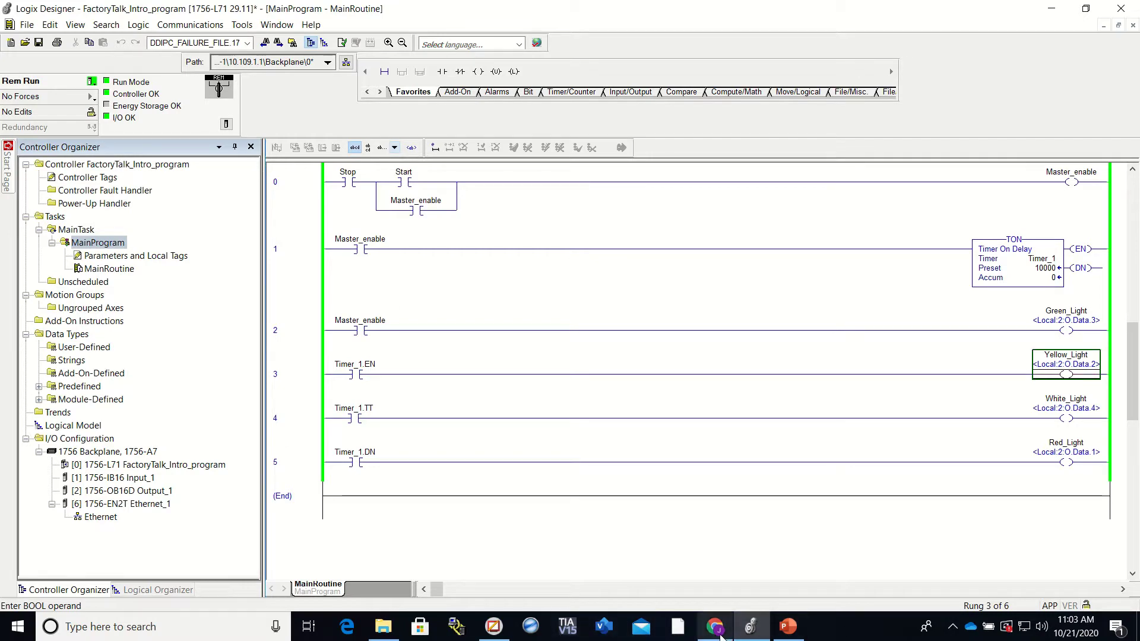
Cycle through PowerPoint, FactoryTalk View Studio and Logix Designer, ending in FactoryTalk View Studio.
mouse_move(716, 631)
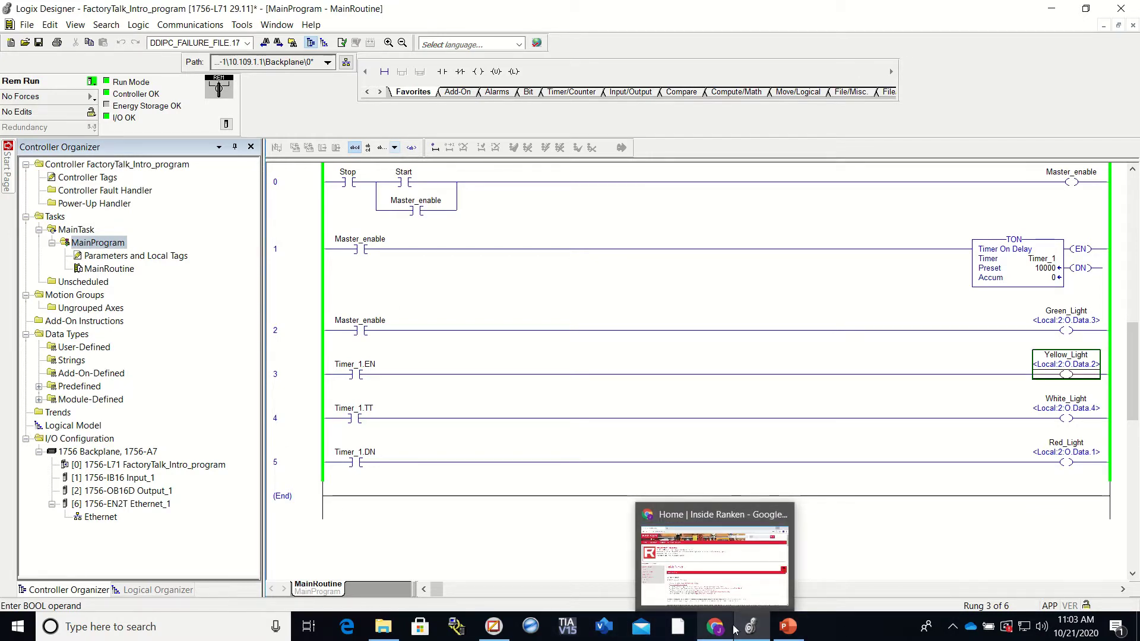
left_click(788, 626)
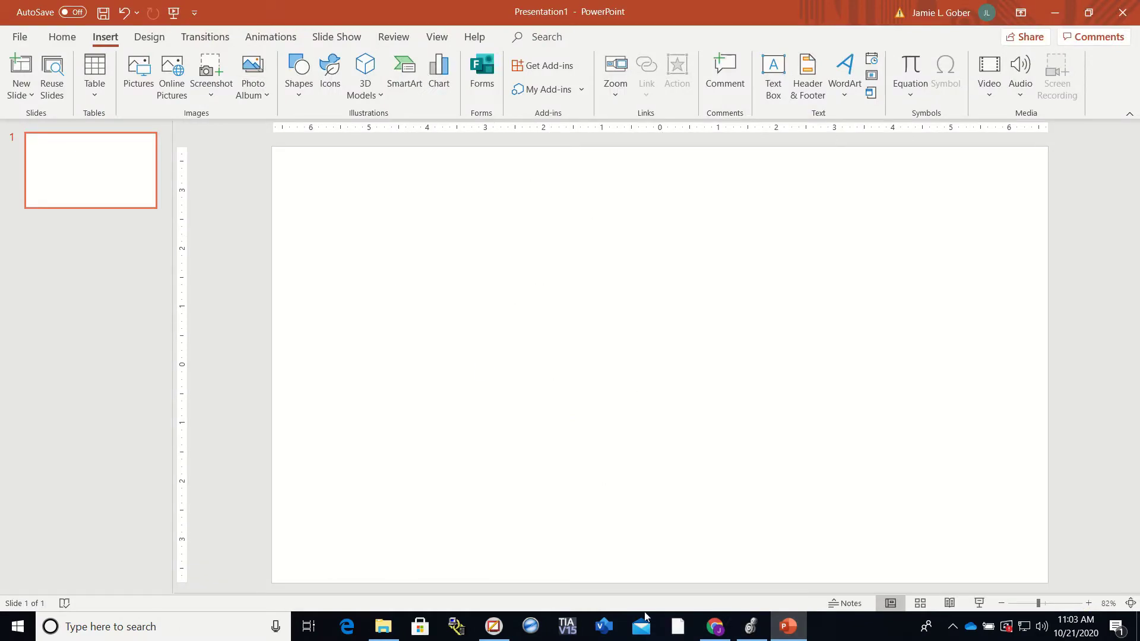
left_click(494, 628)
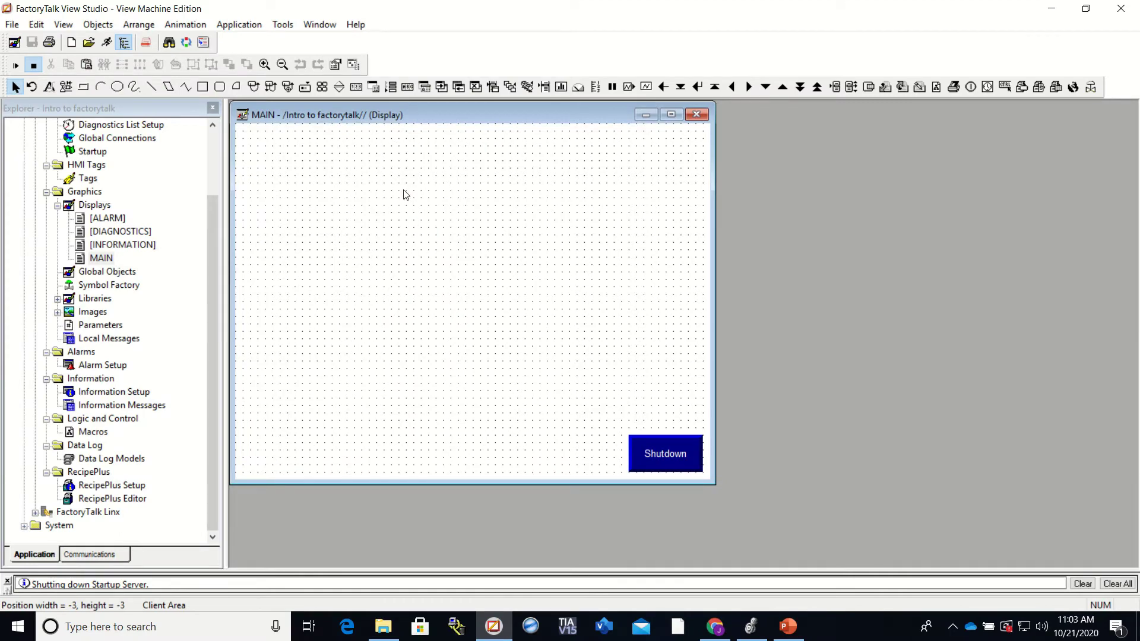
left_click(751, 628)
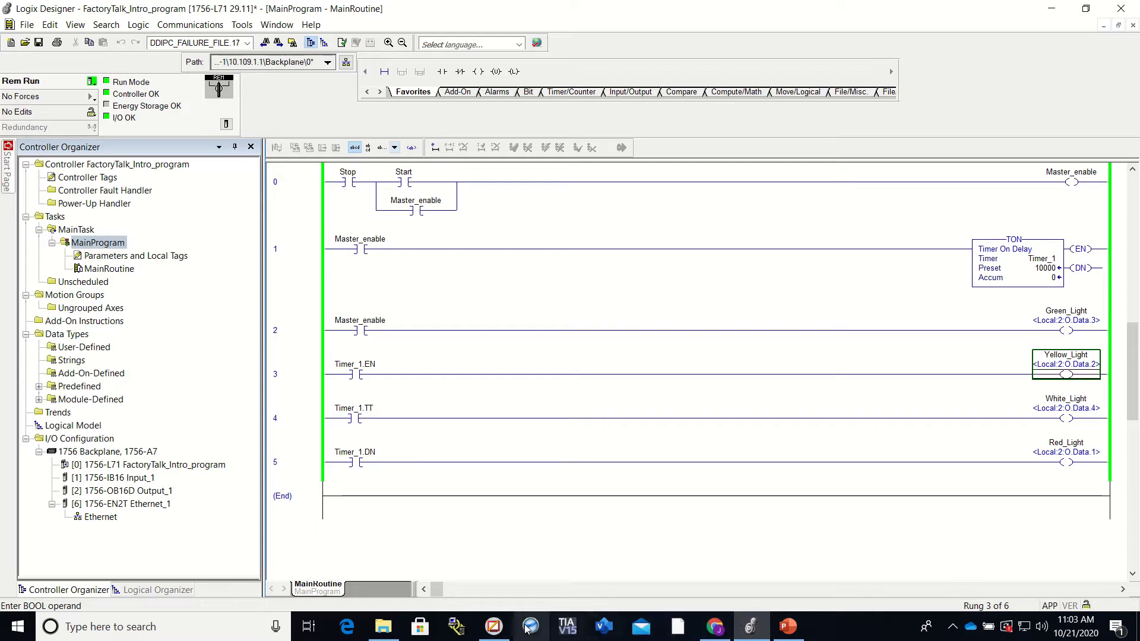
left_click(494, 628)
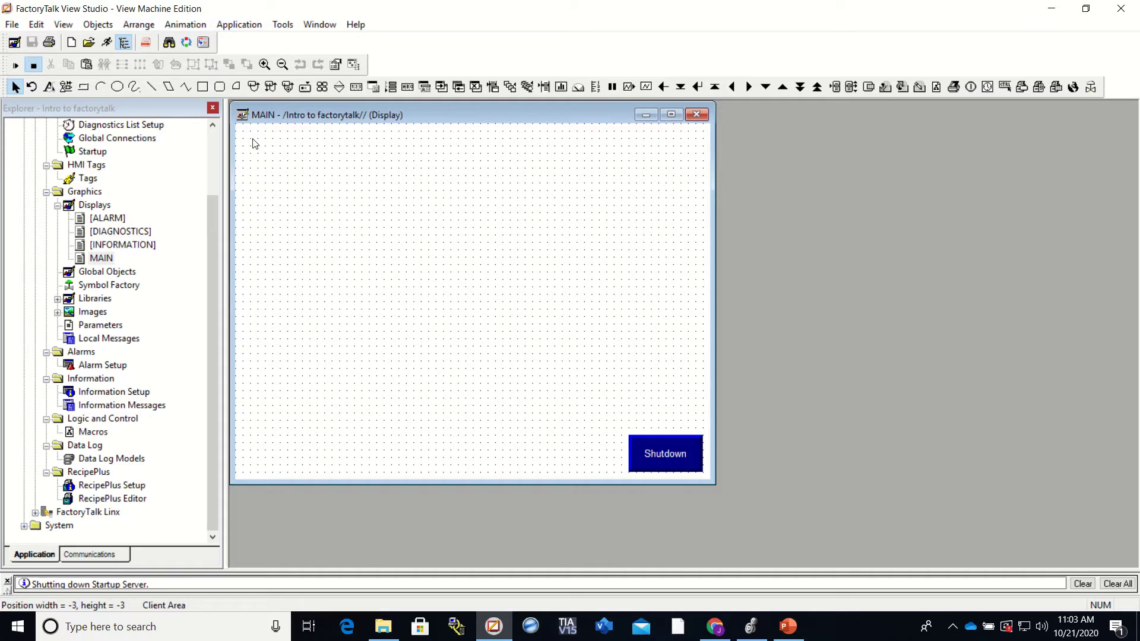
Open FactoryTalk Linx Communication Setup, creating a new configuration.
left_click(36, 514)
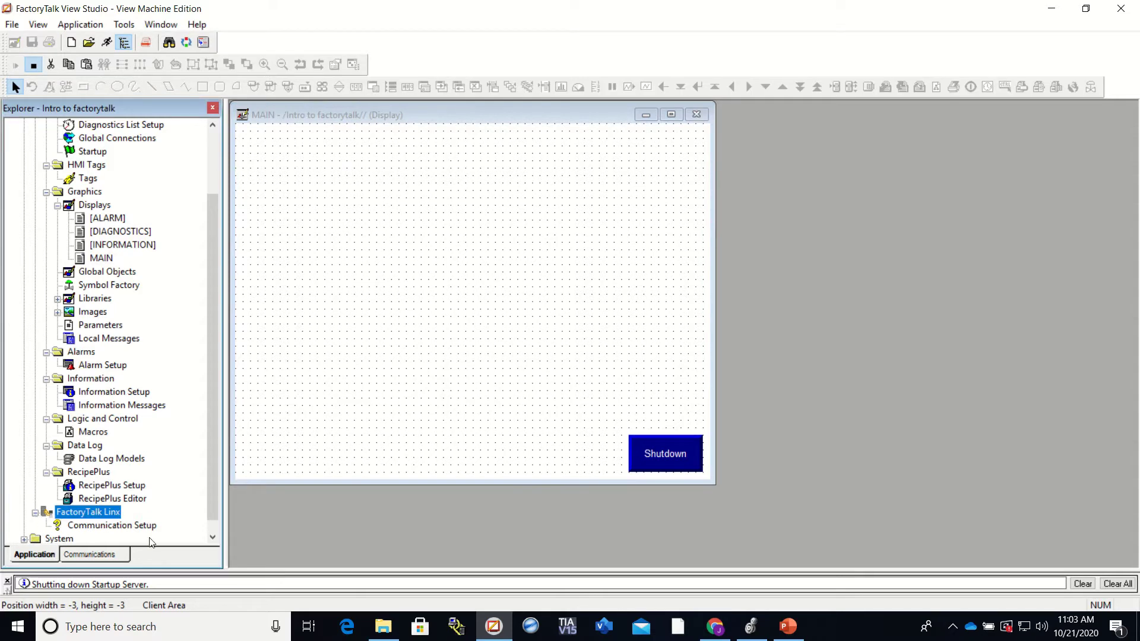
left_click(97, 527)
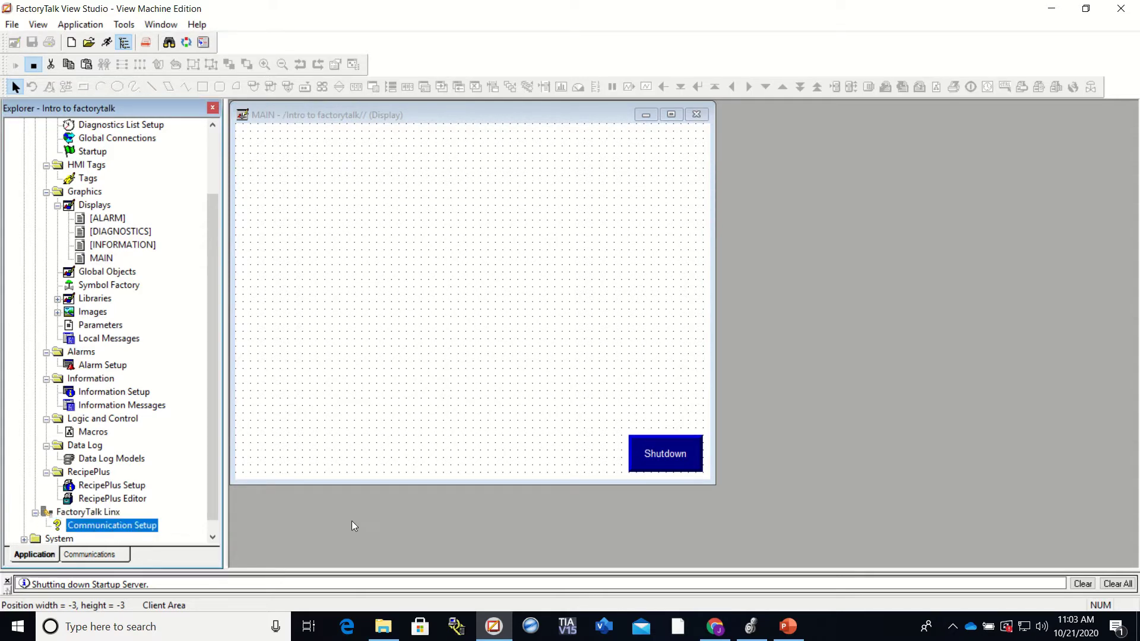
double_click(124, 527)
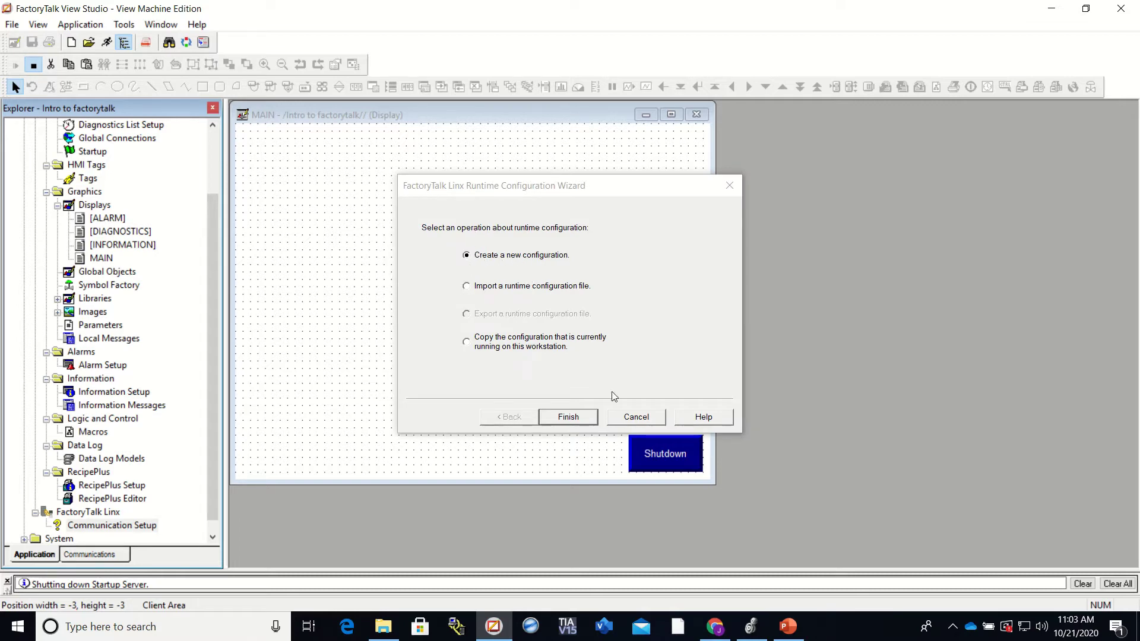
left_click(568, 417)
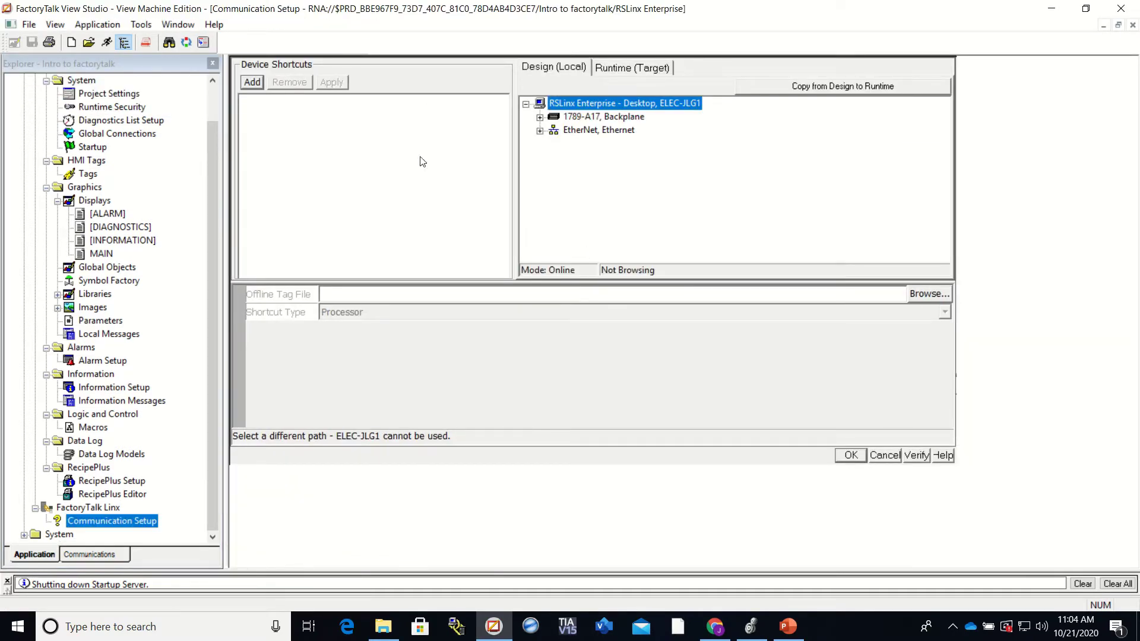
Add a device shortcut named FTIP and expand the EtherNet driver to browse its 10.109.1.x devices.
left_click(253, 82)
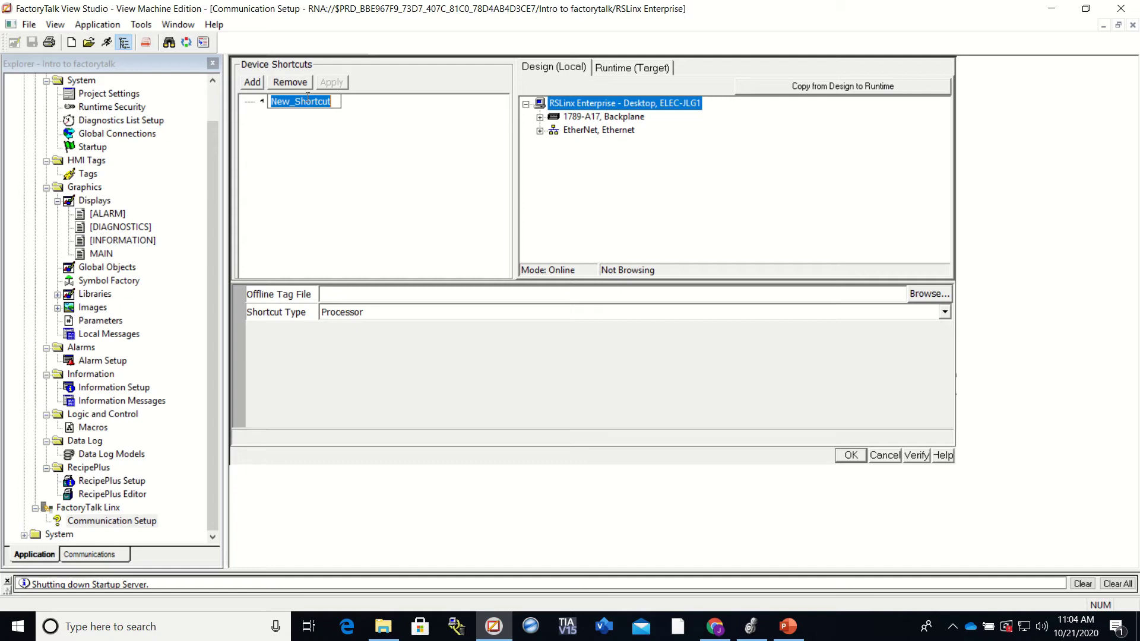
left_click(305, 104)
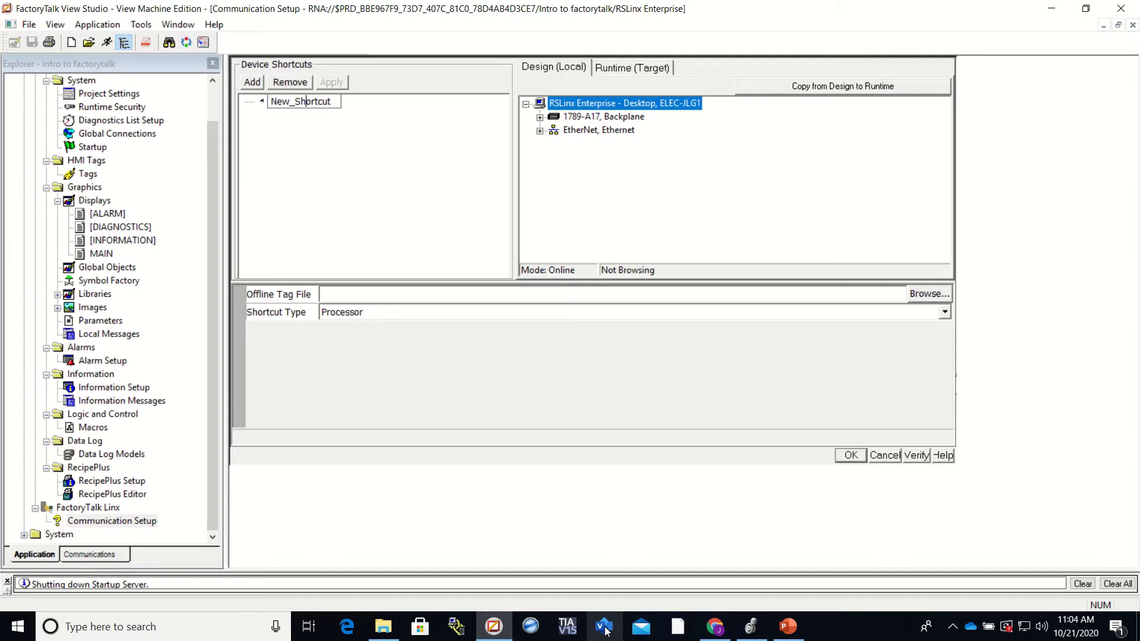
type("FTIP")
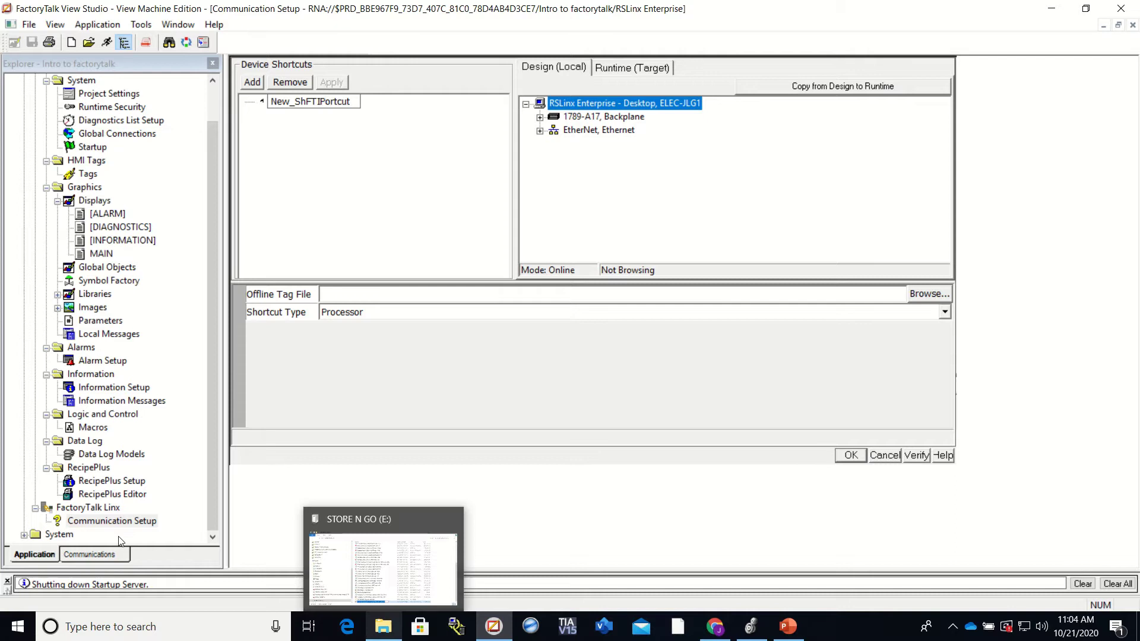
double_click(351, 101)
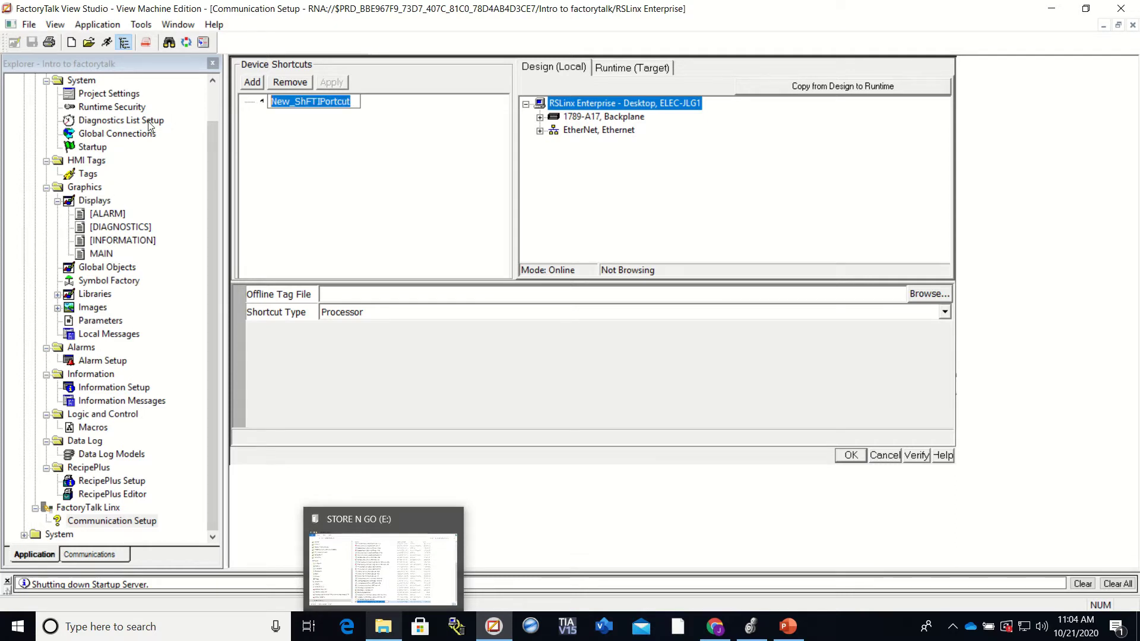
type("F")
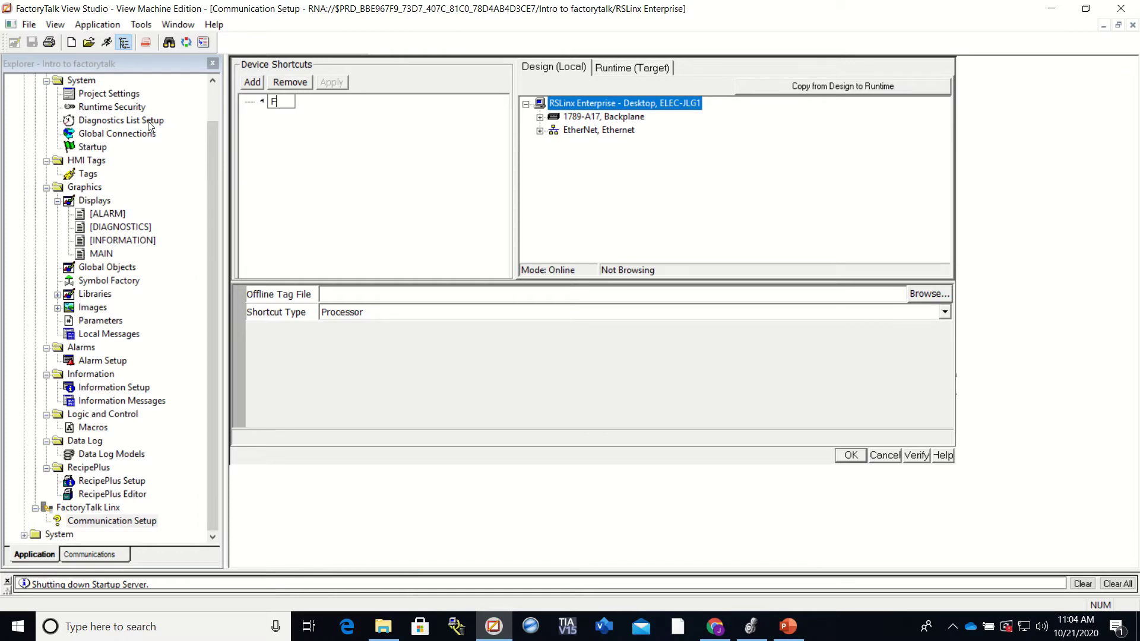
type("TIP")
left_click(540, 131)
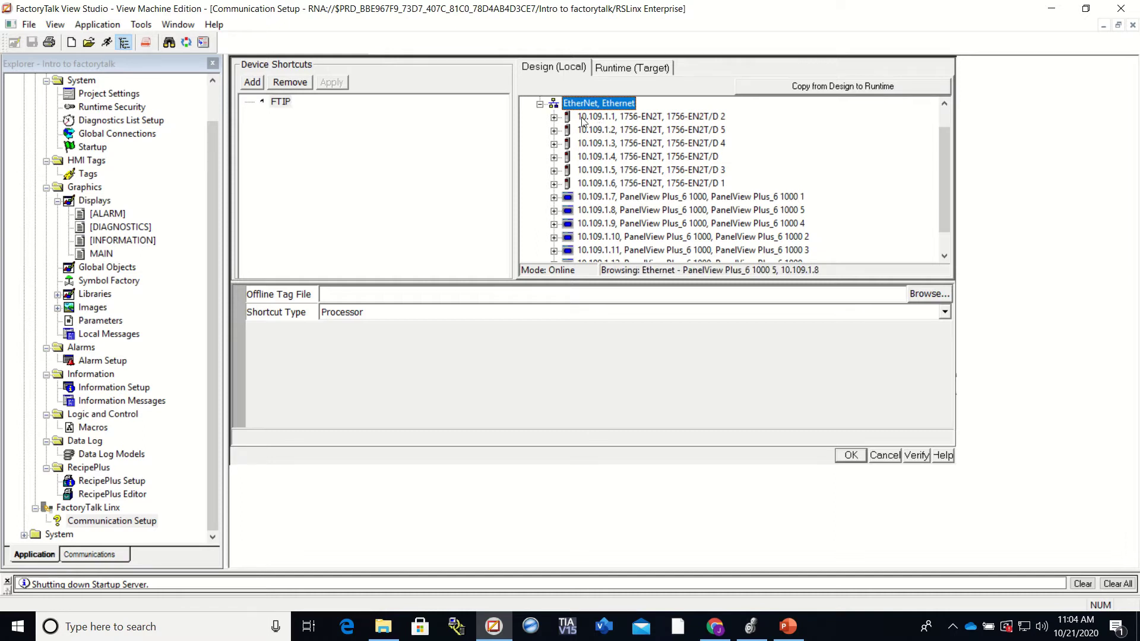
In Logix Designer, view the 1756-EN2T Ethernet_1 module properties, then open the MainRoutine ladder.
left_click(751, 627)
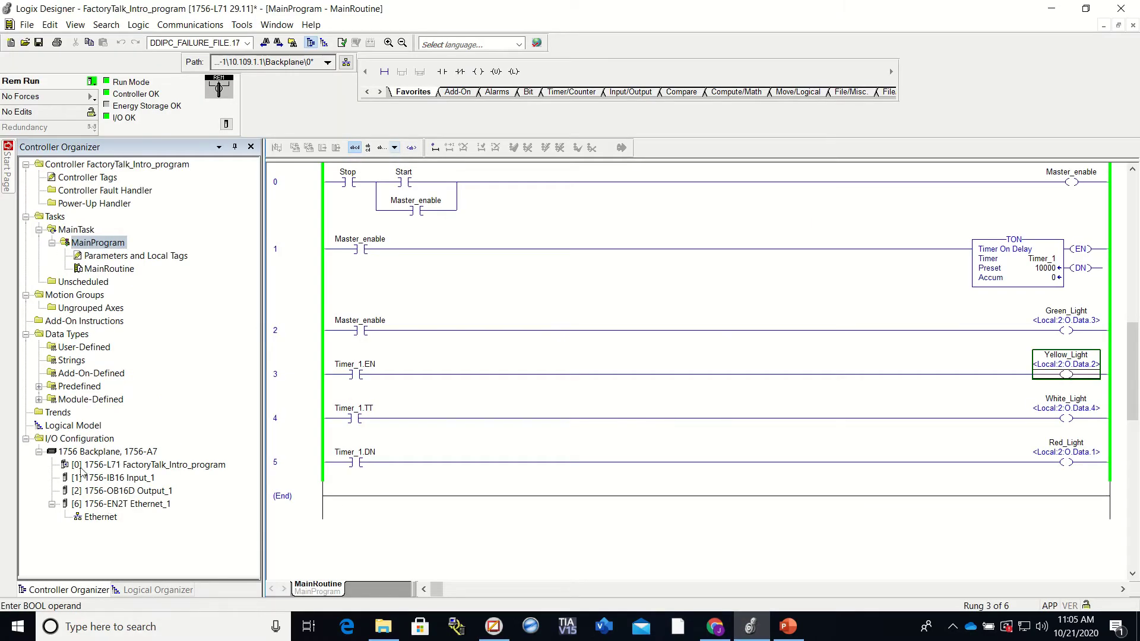
left_click(102, 505)
double_click(102, 504)
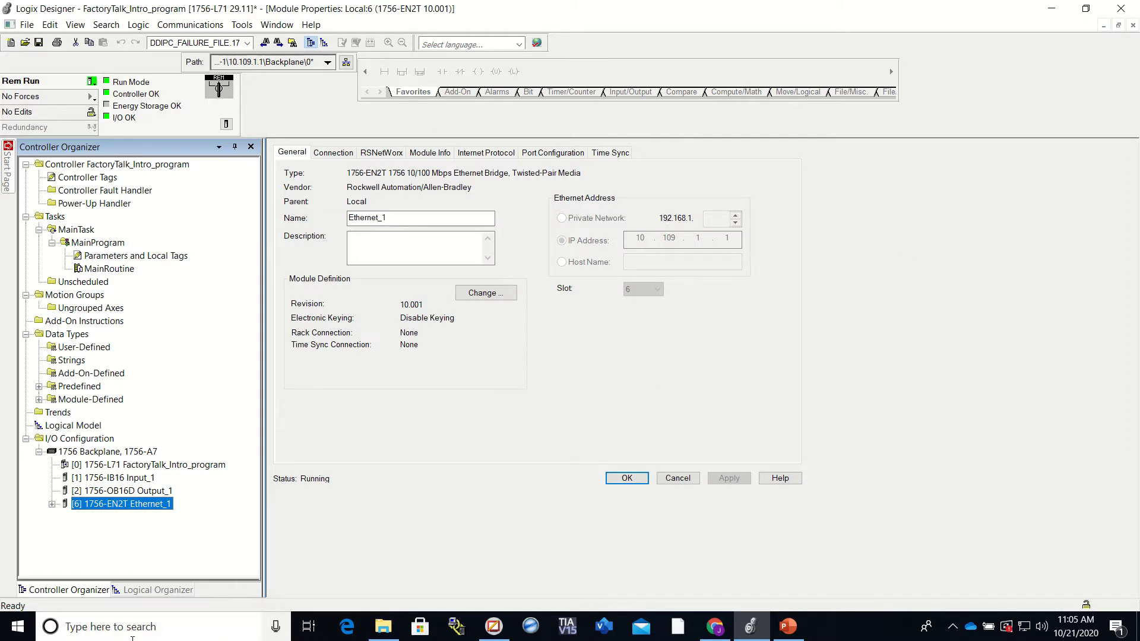
left_click(90, 271)
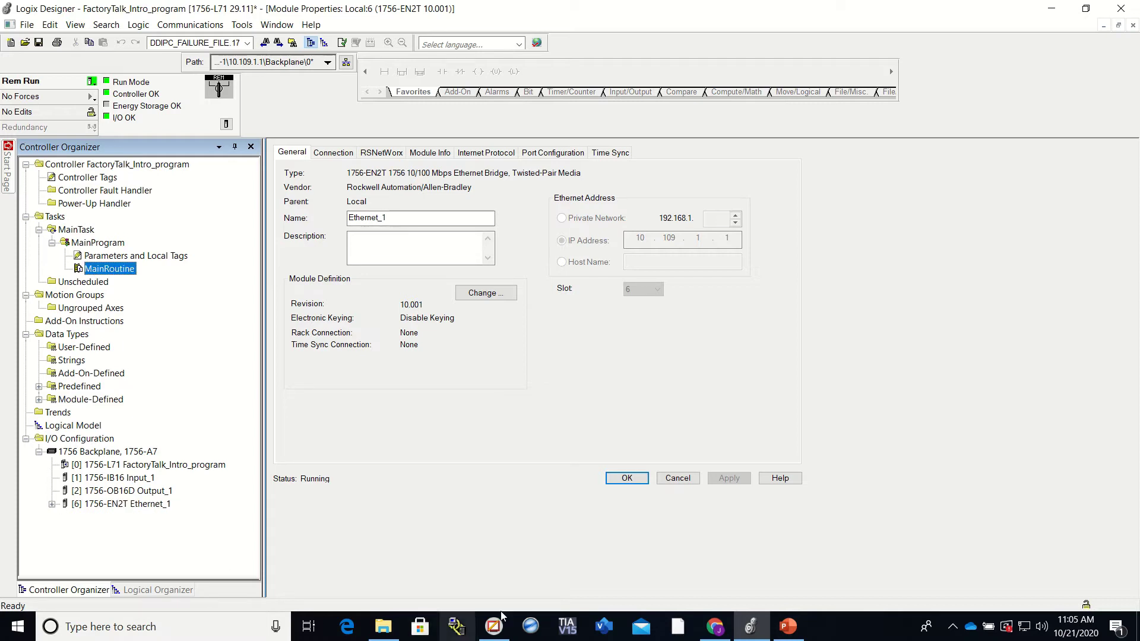
double_click(107, 272)
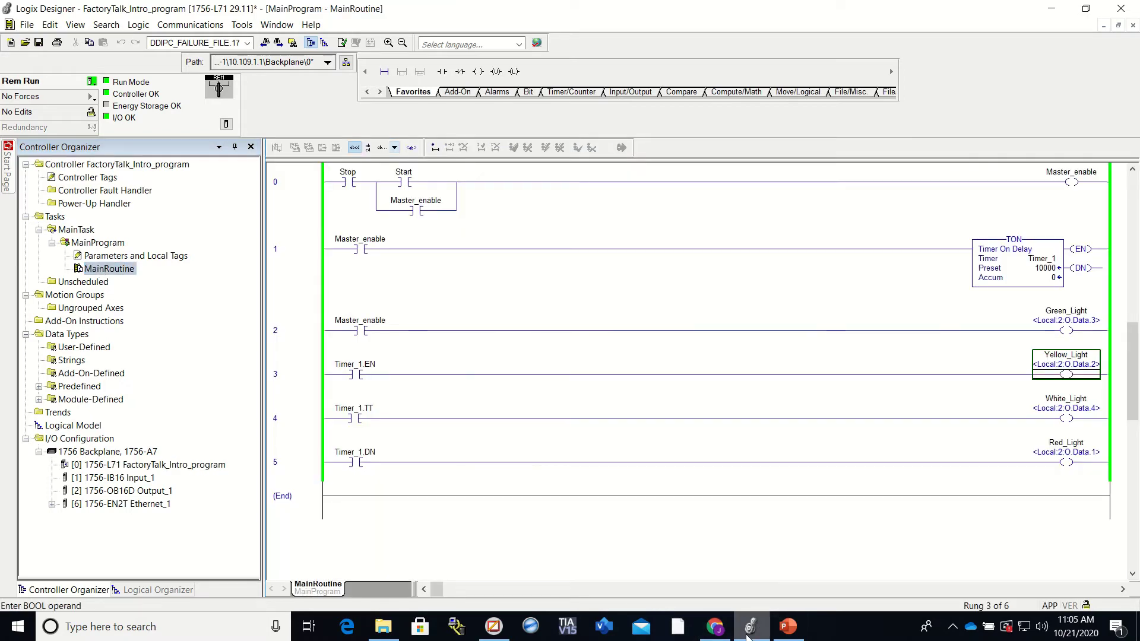
Select slot 0, the 1756-L71 Video_demonstration_1, on the 10.109.1.1 backplane for FTIP.
left_click(508, 625)
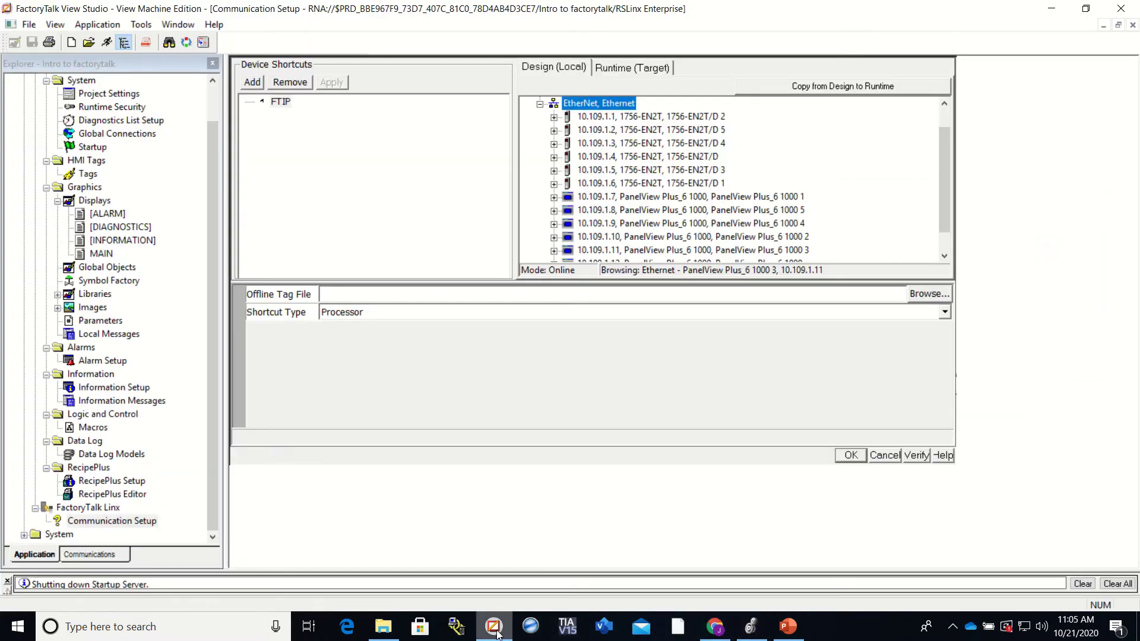
left_click(555, 118)
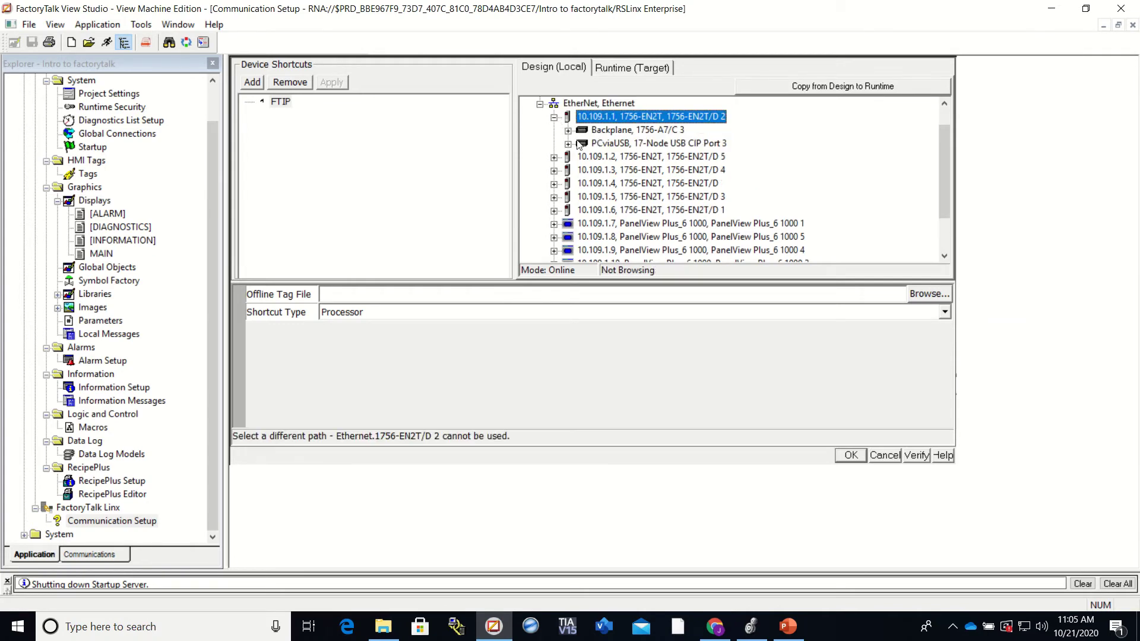
left_click(567, 131)
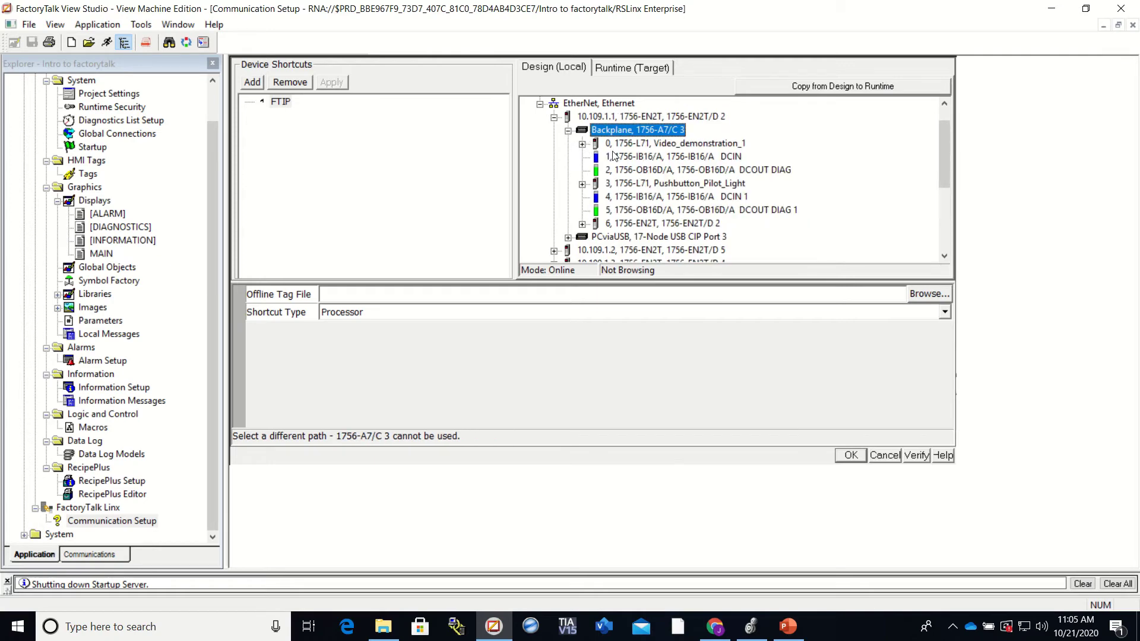
left_click(627, 144)
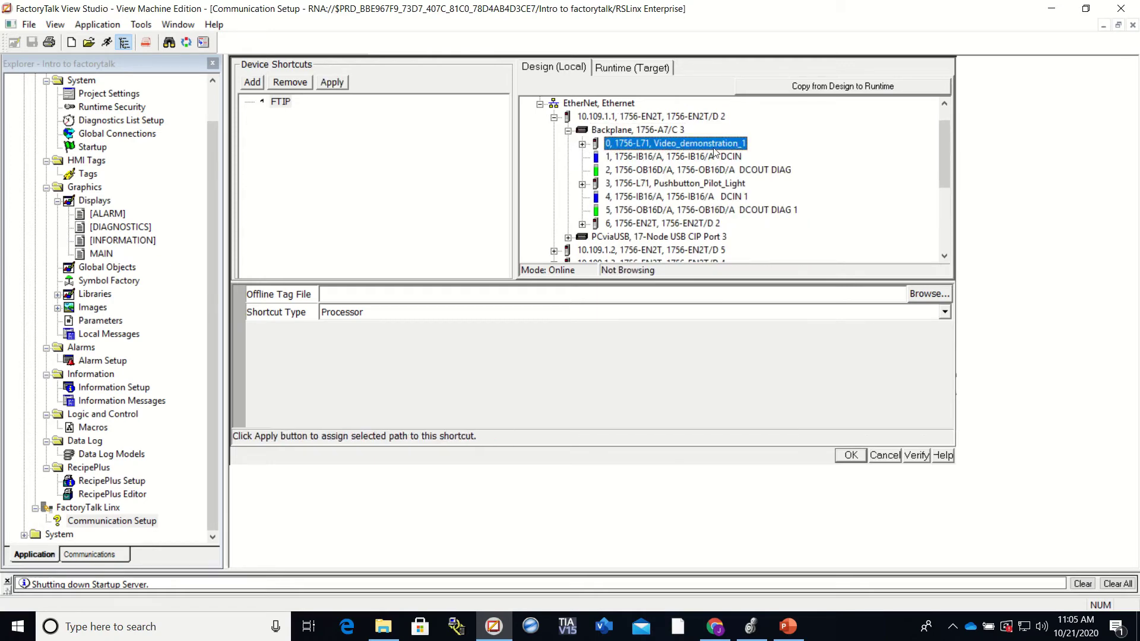
left_click(751, 629)
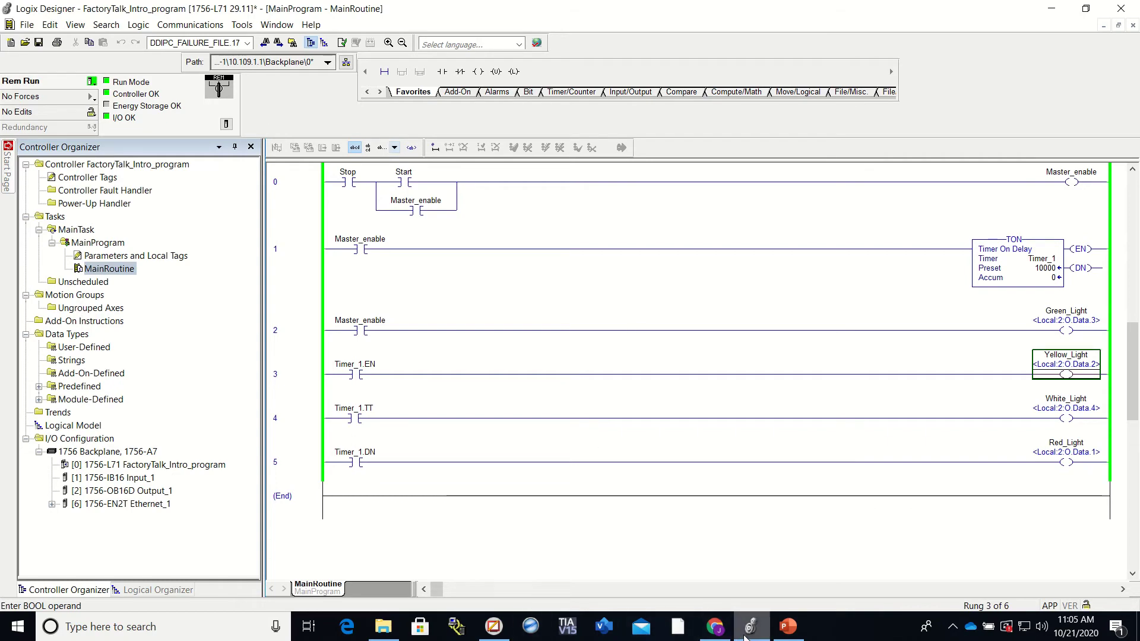
left_click(494, 628)
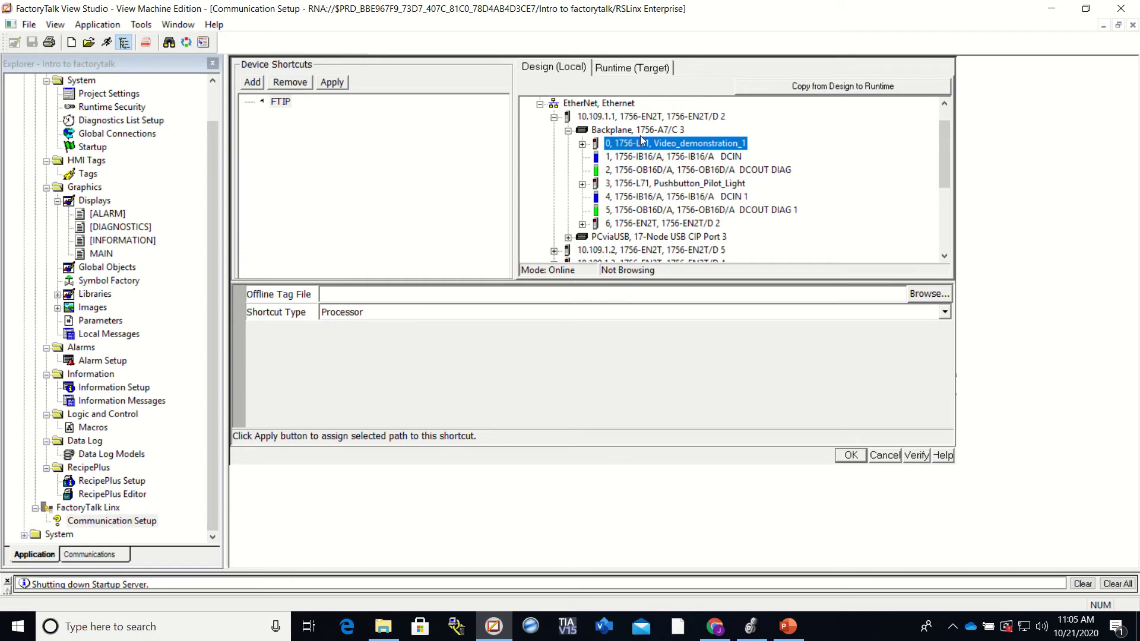
Apply and save the FTIP path change, then copy the Design configuration to Runtime.
left_click(331, 83)
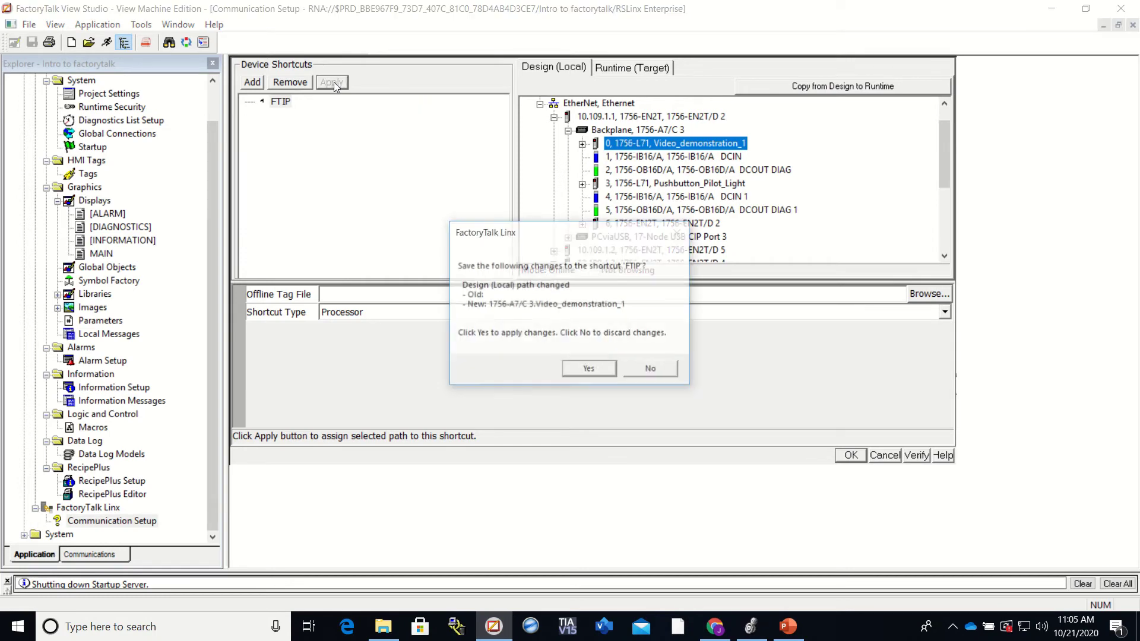
left_click(602, 373)
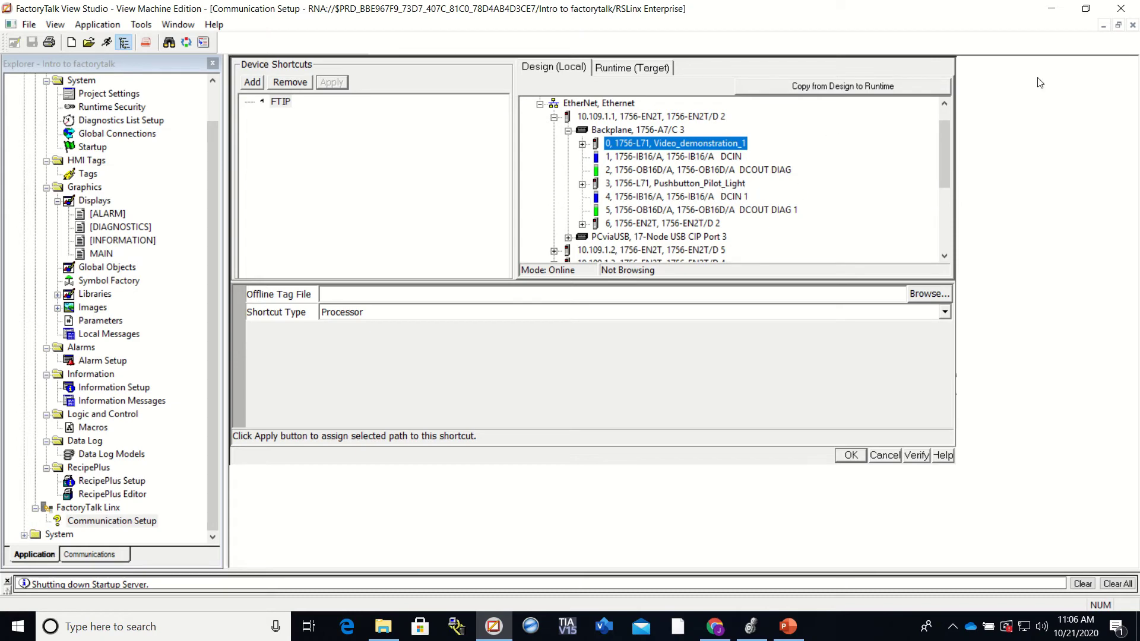
left_click(793, 88)
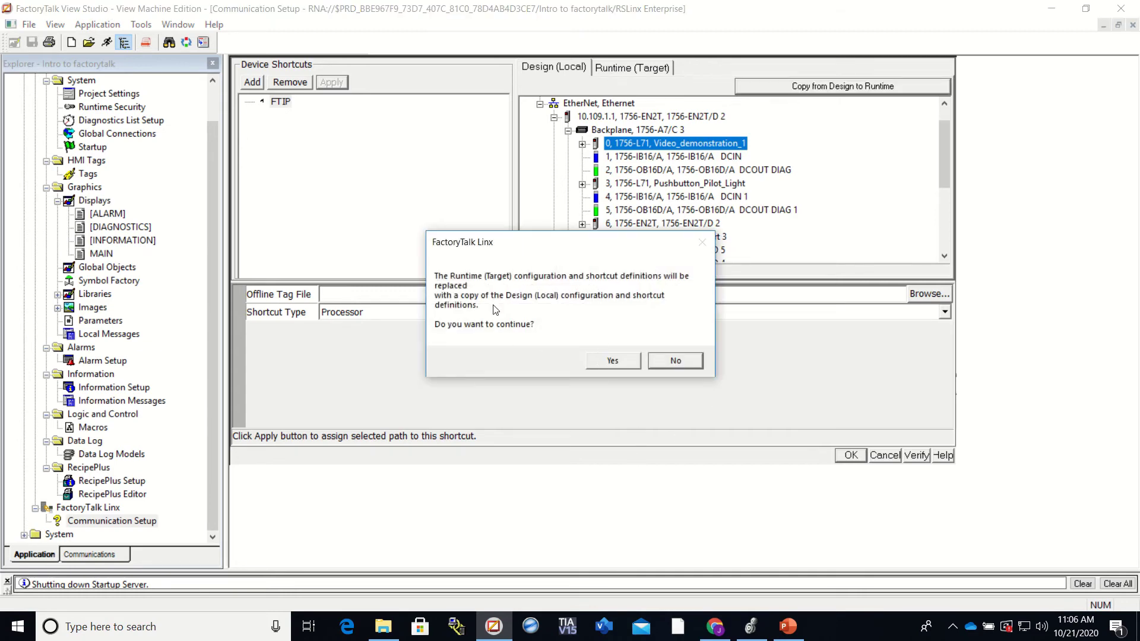
left_click(622, 364)
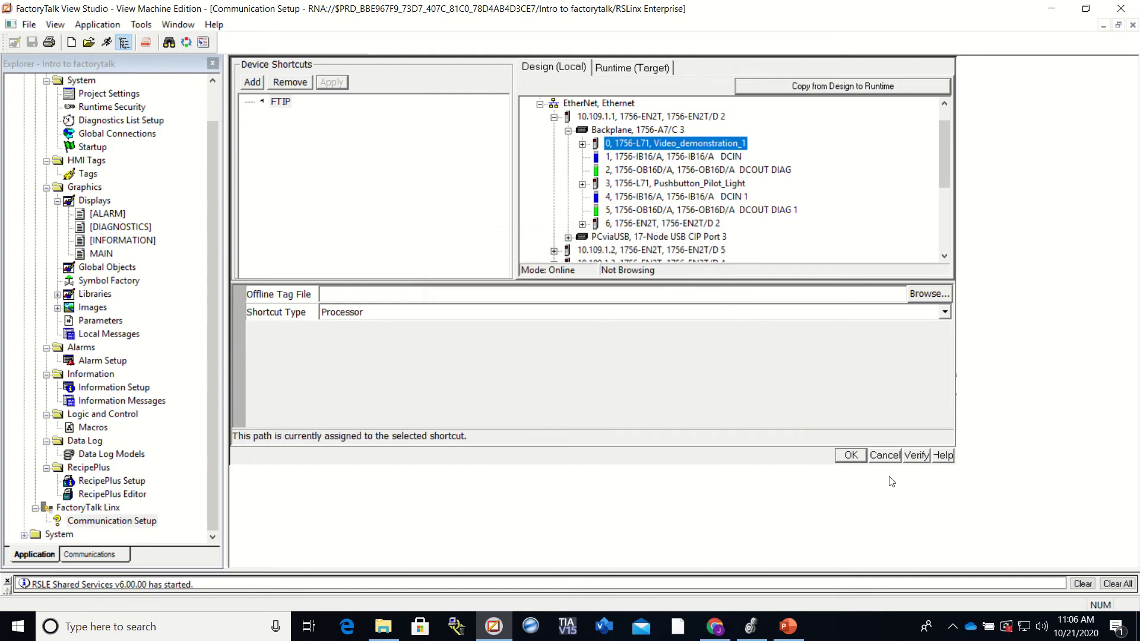
Verify FTIP's design and runtime paths in the Shortcut Verifier, then close Communication Setup with OK.
left_click(917, 456)
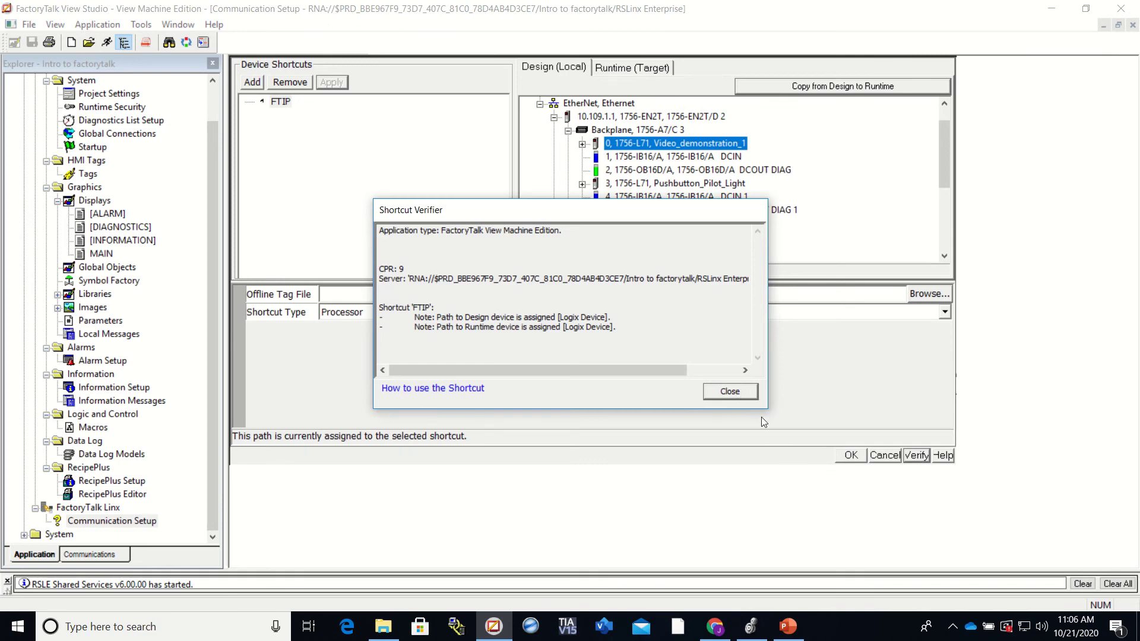
left_click(739, 395)
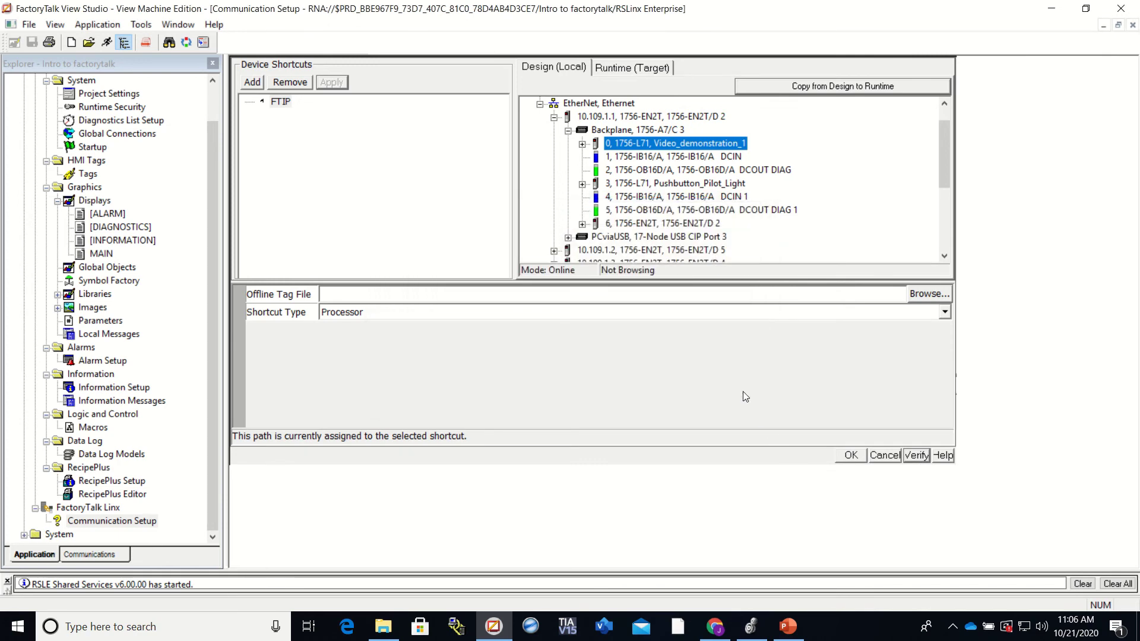
left_click(850, 456)
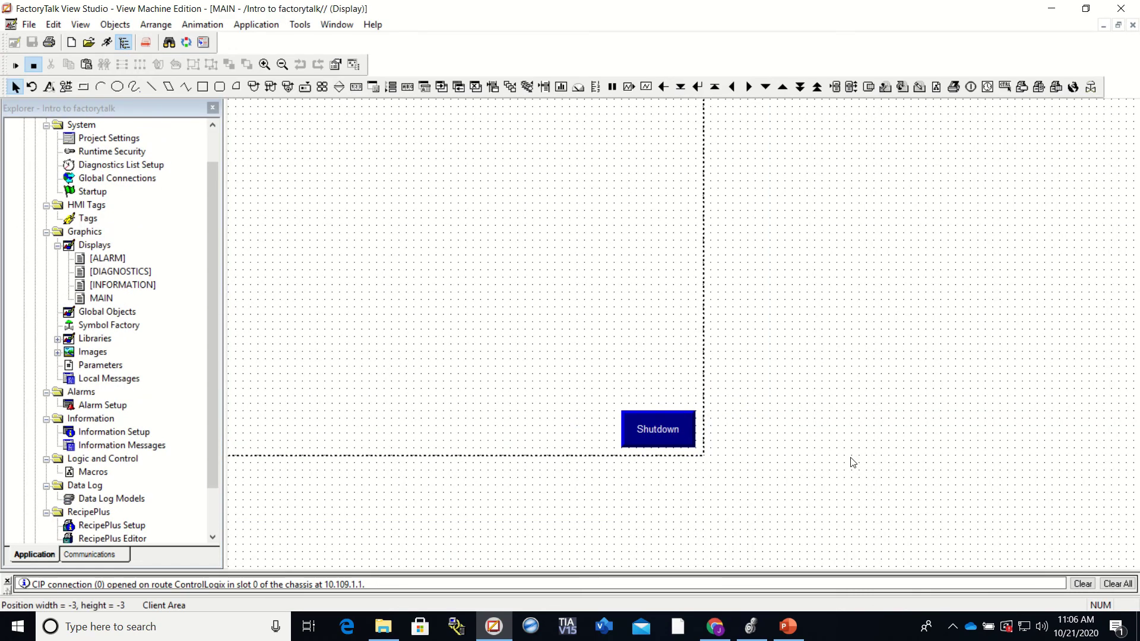